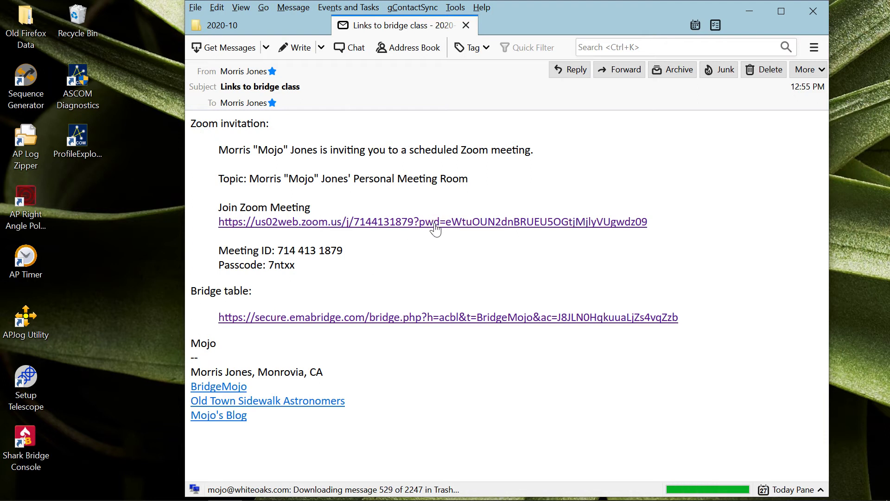
Open the Join Zoom Meeting link in the Thunderbird invitation to bring up the video preview.
left_click(436, 223)
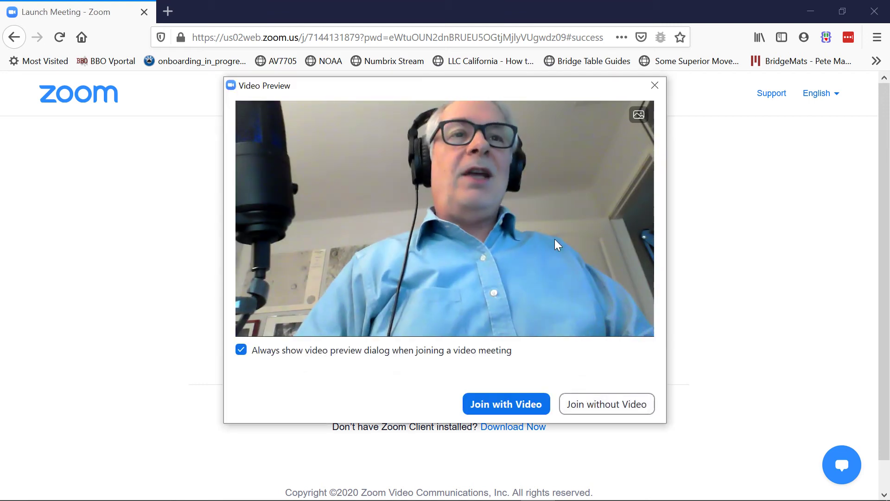
Join the meeting with video on and close the leftover Firefox launch page.
left_click(506, 408)
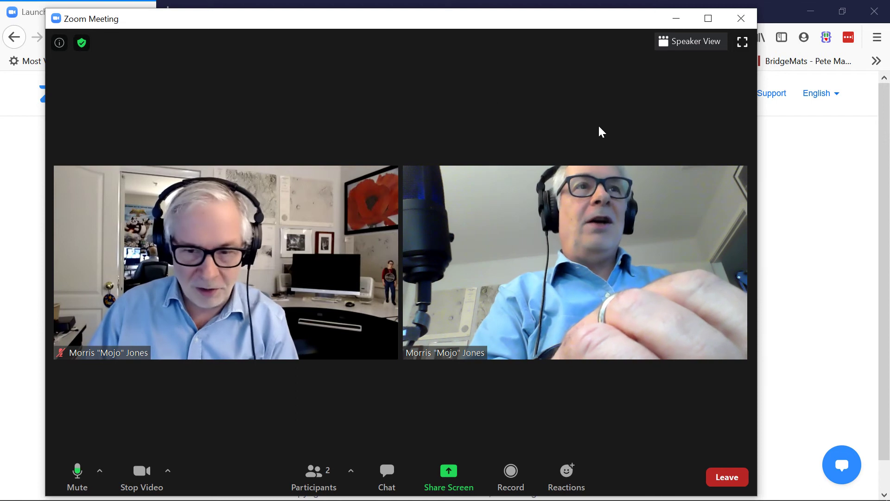
left_click(828, 260)
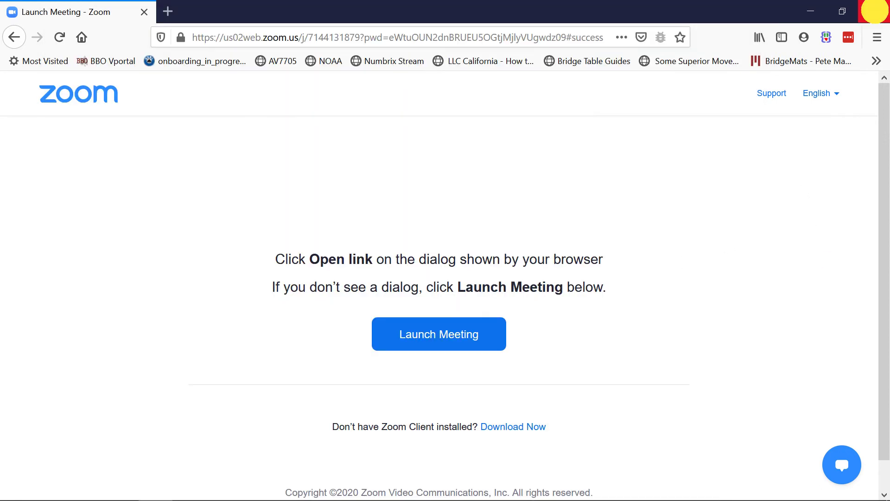
left_click(874, 11)
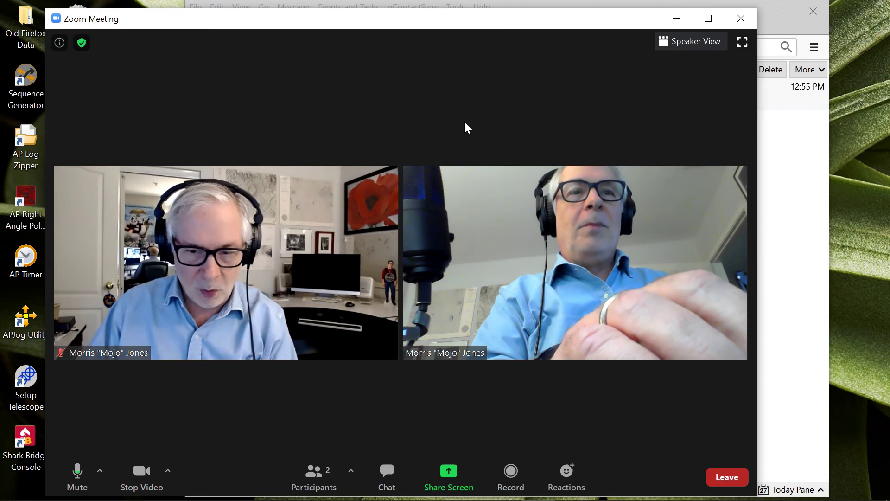
Check the chat, then minimize the meeting to a floating video at the top-left beside the email.
left_click_drag(299, 19, 337, 17)
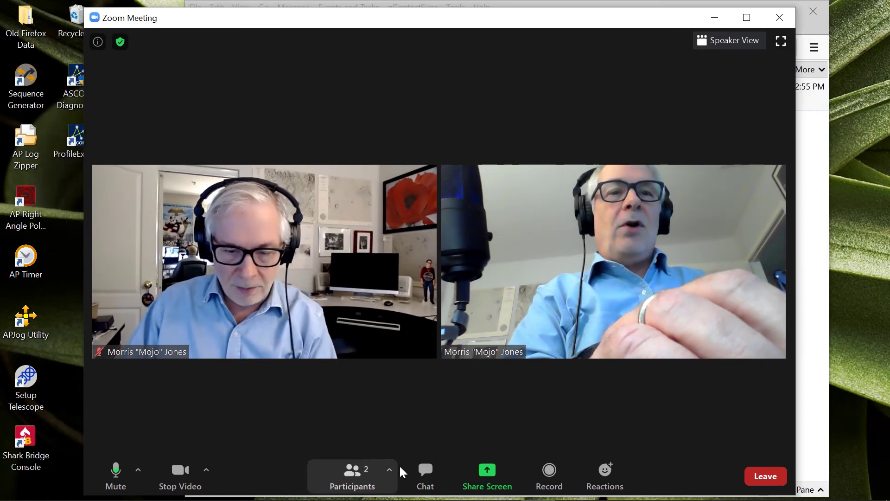
left_click(428, 474)
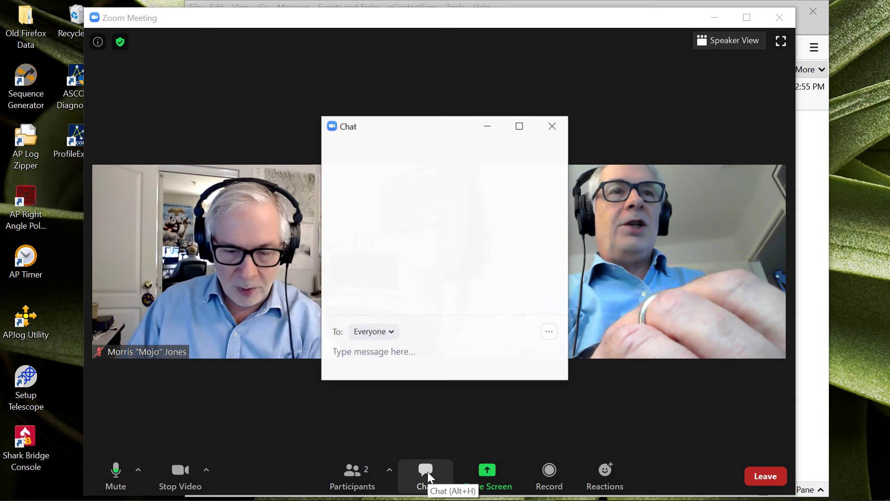
left_click(555, 128)
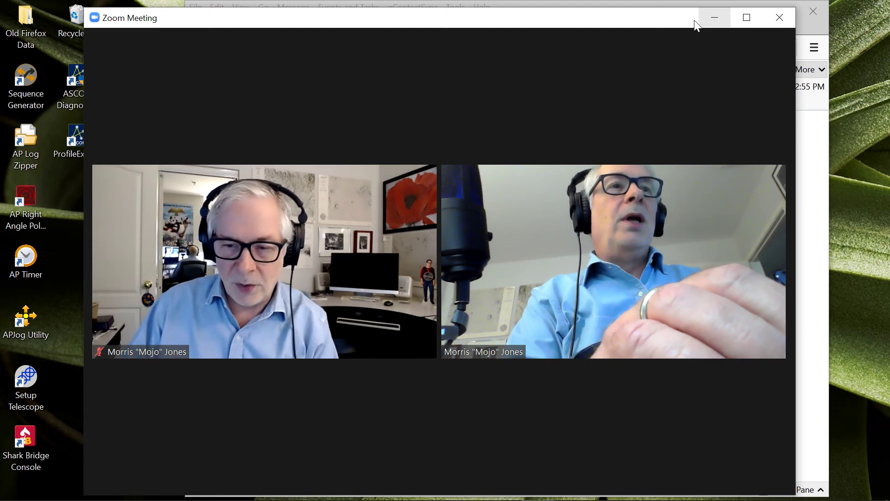
left_click_drag(623, 26, 602, 38)
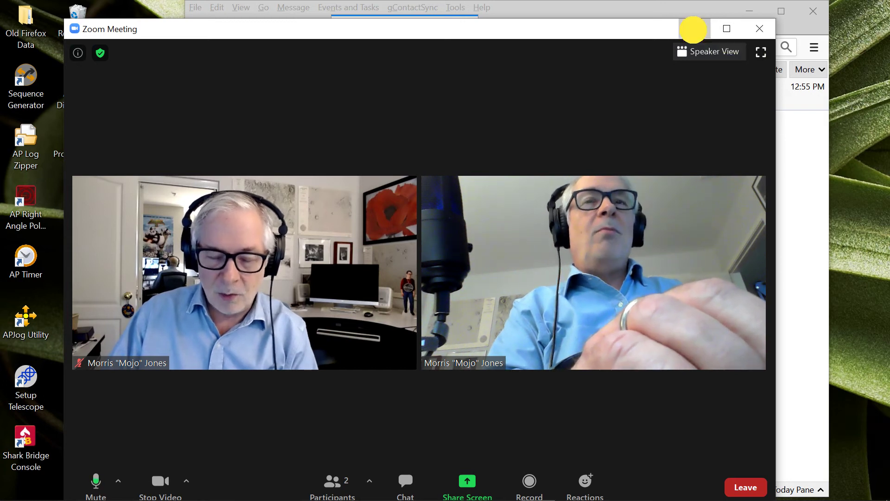
left_click(695, 30)
left_click_drag(804, 127, 135, 55)
left_click_drag(521, 13, 547, 24)
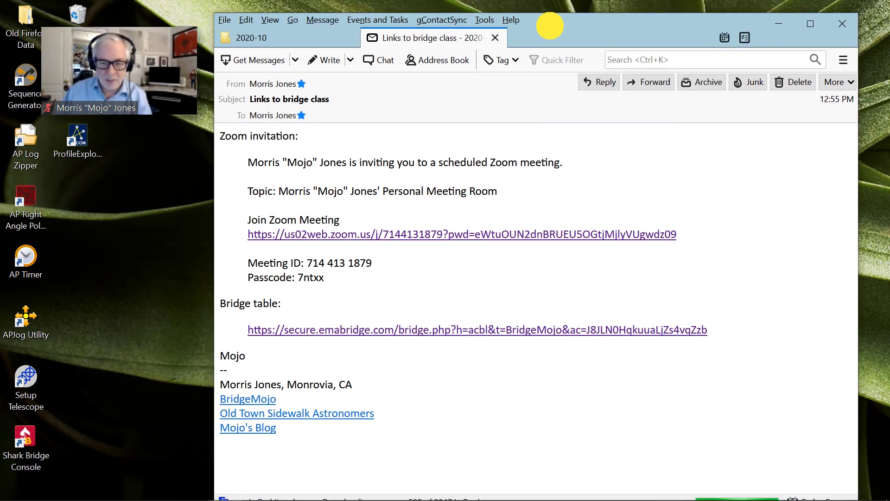
Open the email's bridge table link and begin entering a nickname on the BridgeMojo login.
left_click(475, 330)
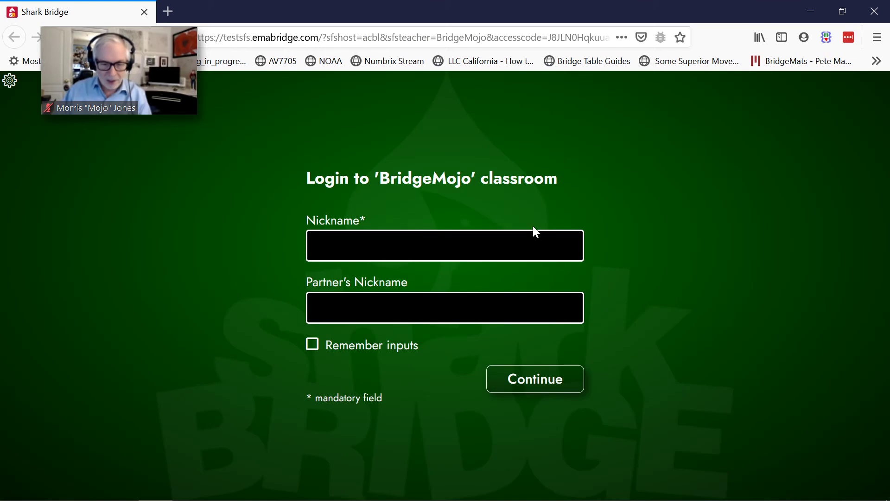
left_click(419, 254)
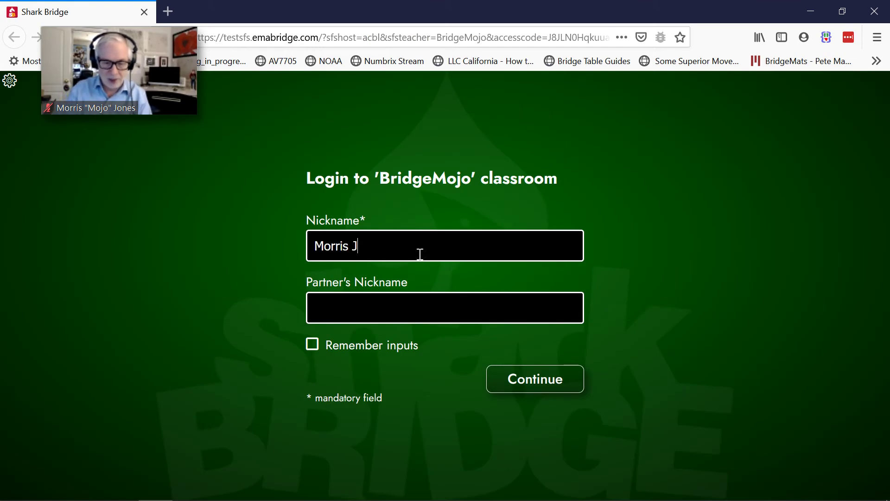
Log in and sit South at table 18133 with robots, then move the webcam video aside.
left_click(528, 387)
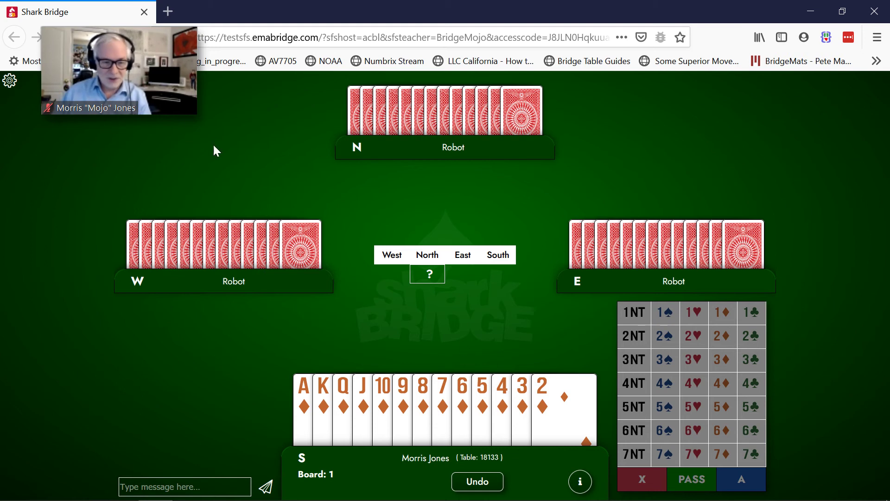
left_click_drag(155, 83, 120, 158)
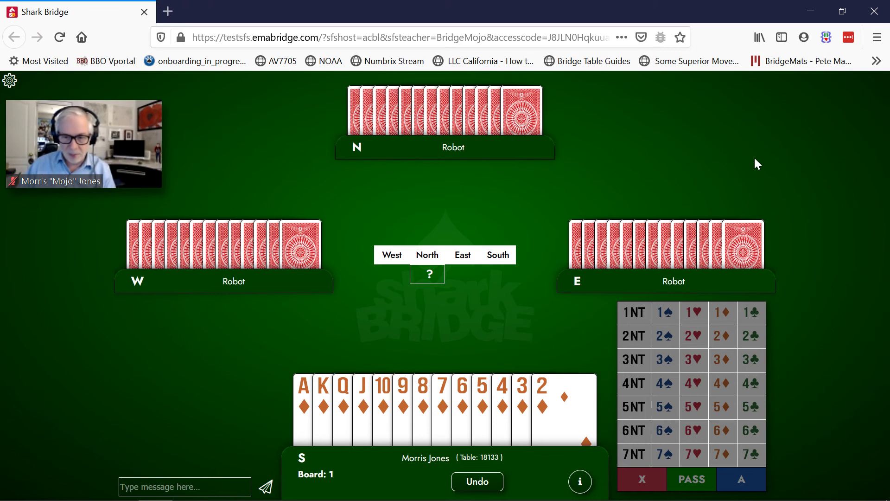
Move the webcam inset out of the way and open the gear settings panel.
mouse_move(132, 153)
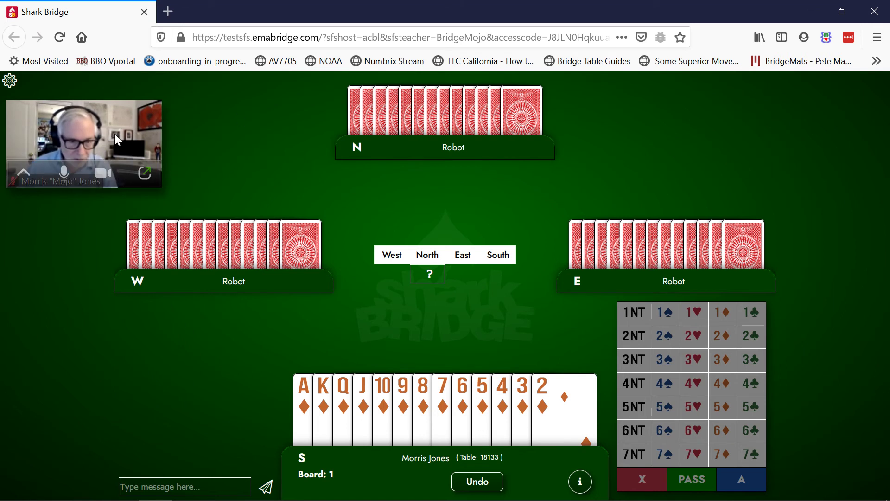
left_click(81, 114)
left_click_drag(82, 114, 92, 133)
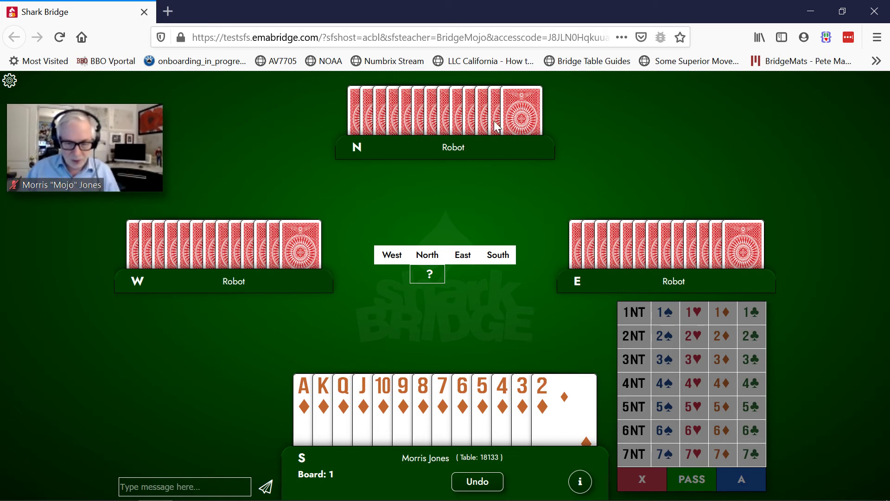
left_click(9, 83)
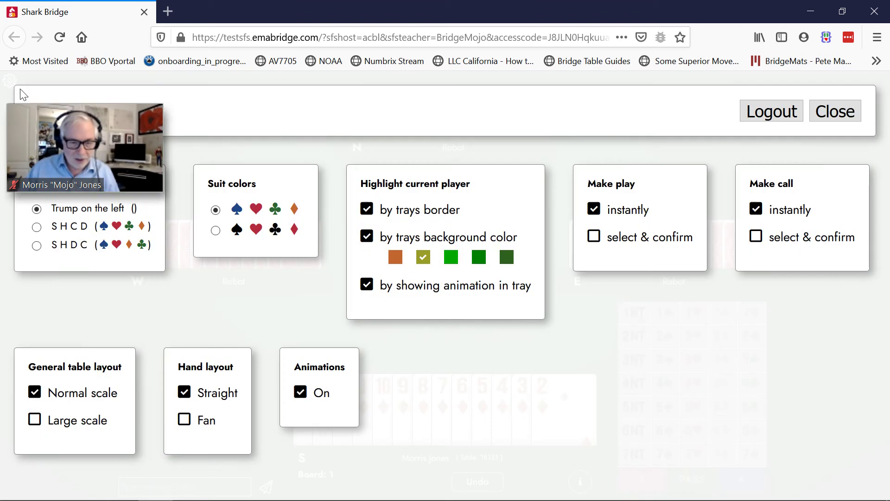
Use black spades/clubs and red hearts/diamonds, adjust trays highlighting options, and close settings.
left_click_drag(77, 117, 84, 94)
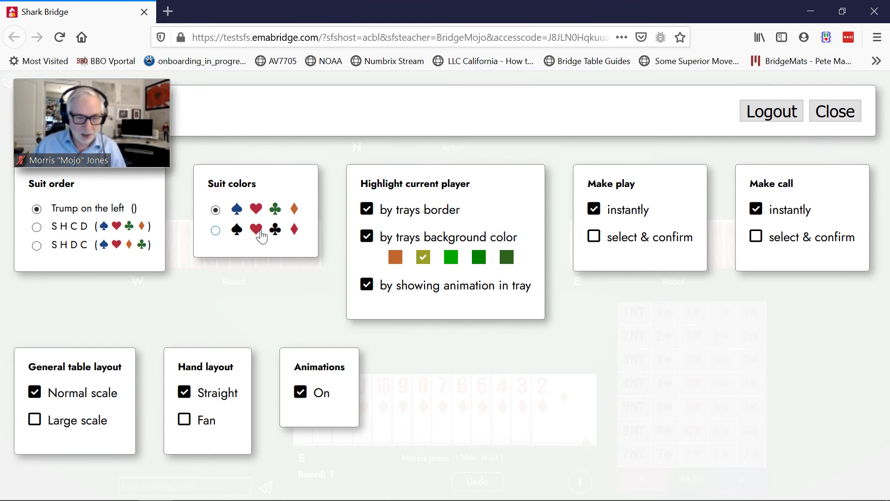
left_click(216, 231)
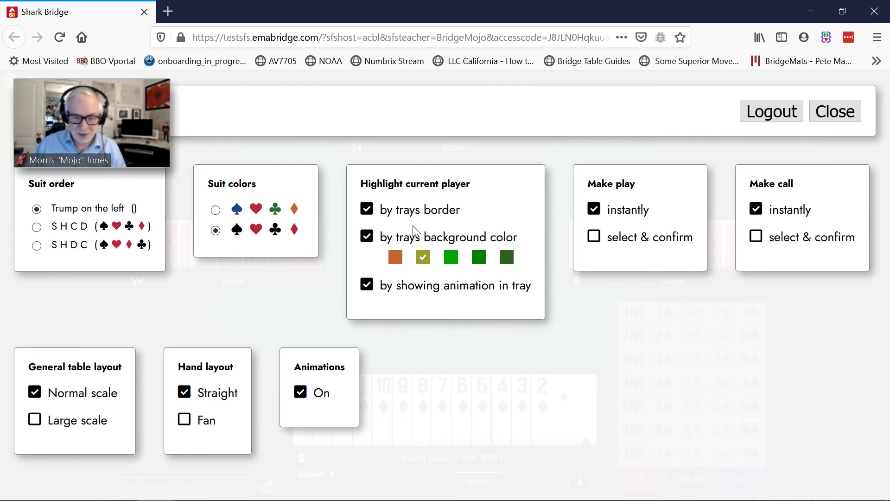
left_click(366, 210)
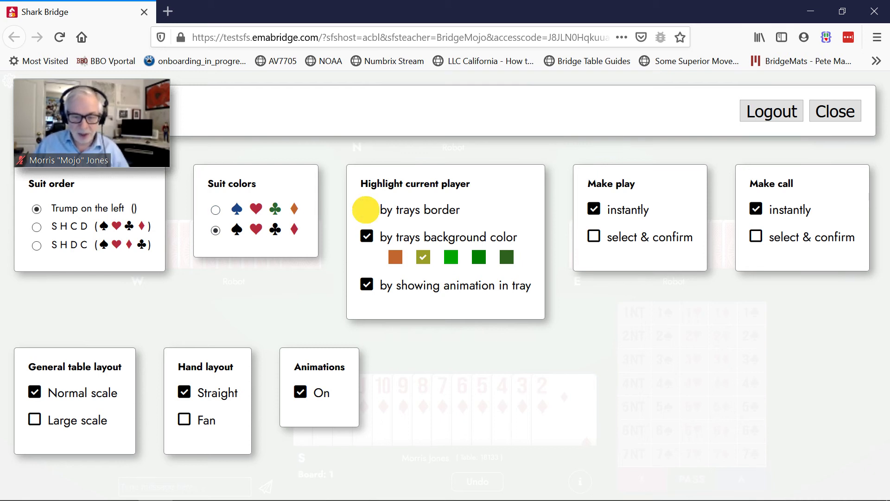
left_click(366, 237)
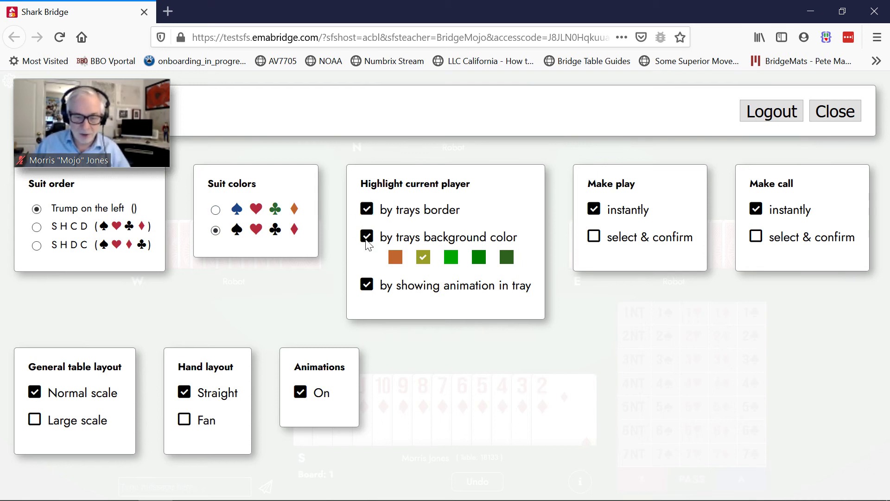
left_click(367, 237)
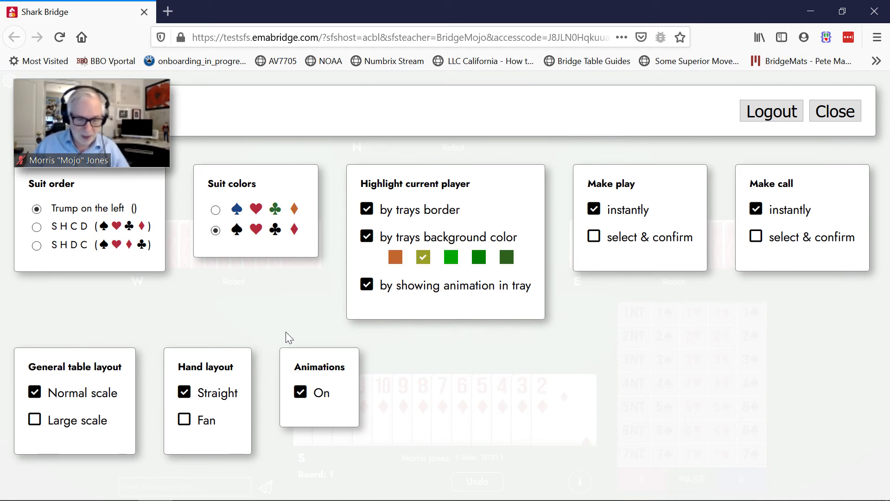
left_click(846, 119)
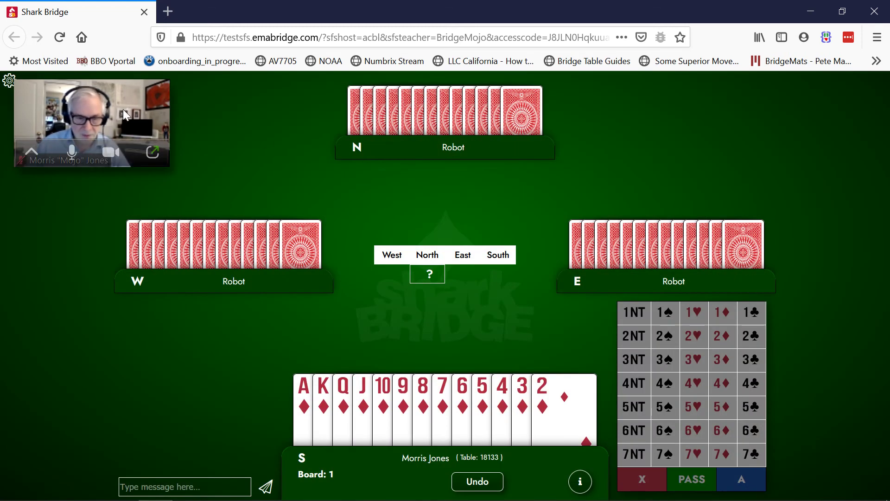
Show the hands fanned instead of straight in the table settings.
left_click_drag(93, 107, 84, 127)
left_click(10, 82)
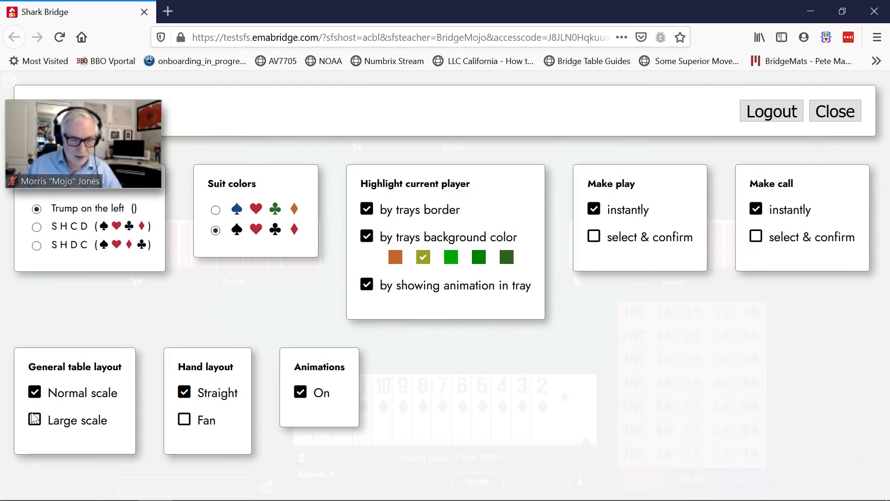
left_click(186, 421)
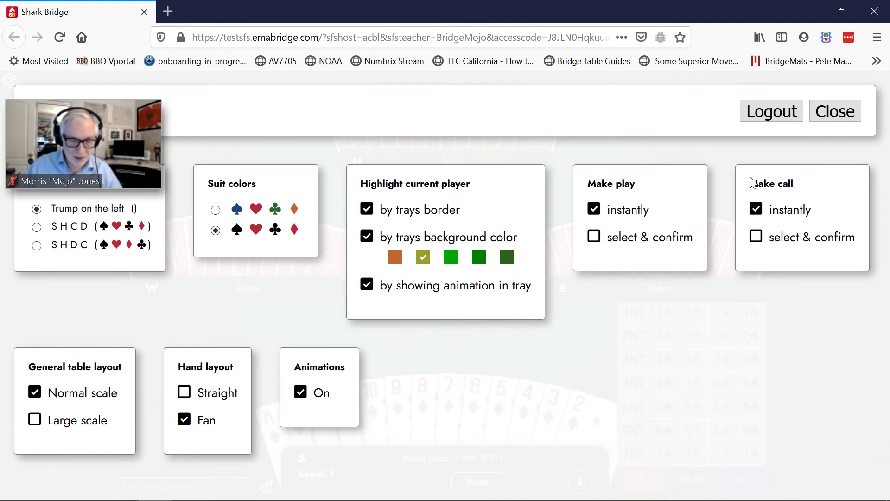
left_click(830, 114)
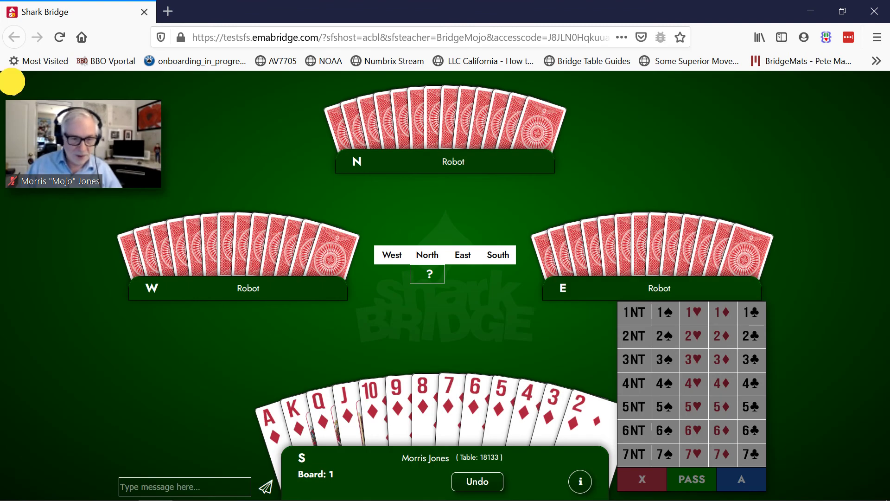
Restore straight hands, preview the large-scale layout, then return to normal scale.
left_click(9, 81)
left_click(185, 393)
left_click(35, 422)
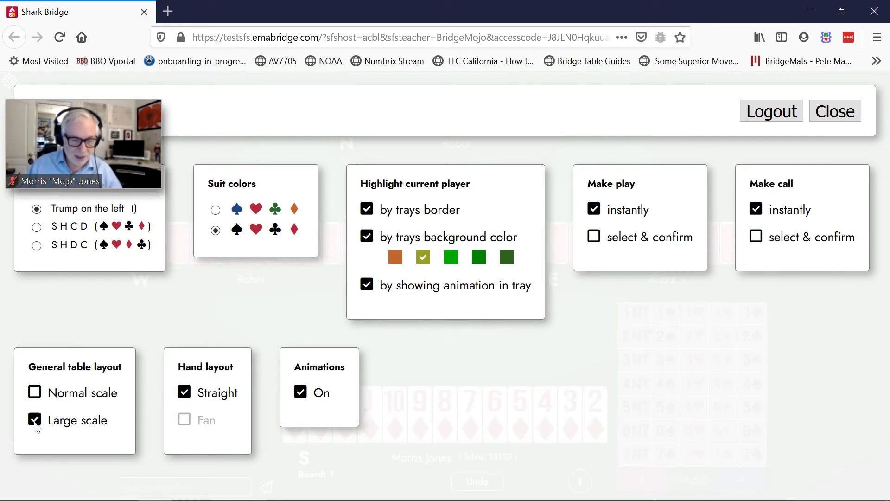
left_click(834, 113)
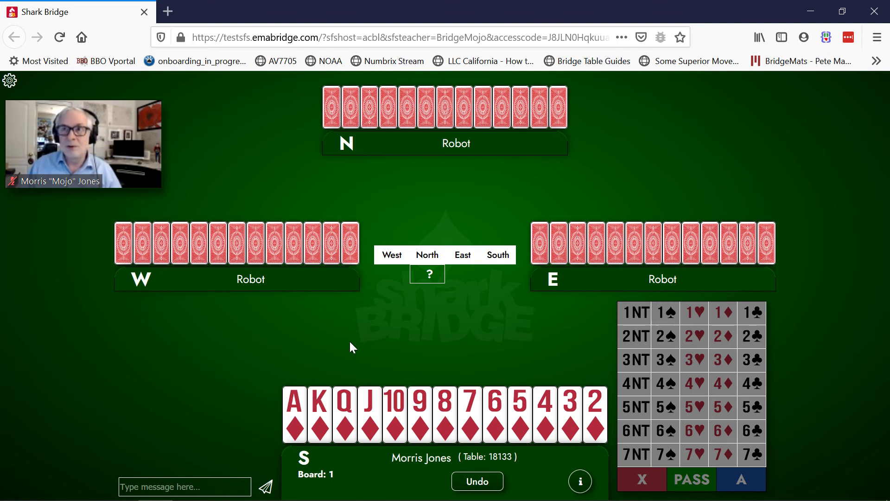
left_click(10, 80)
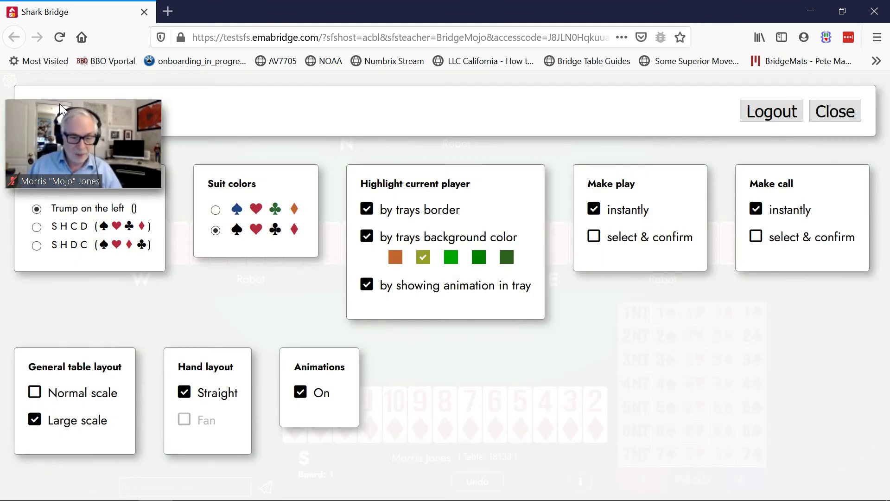
left_click(35, 394)
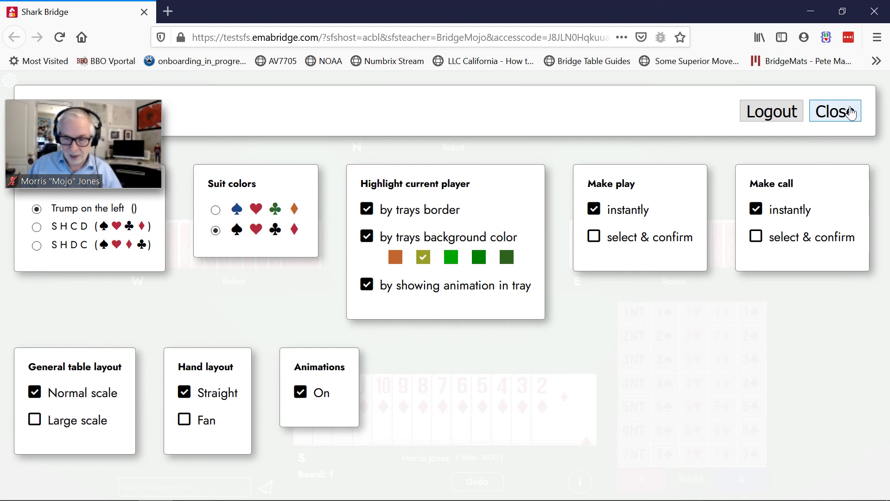
left_click(835, 112)
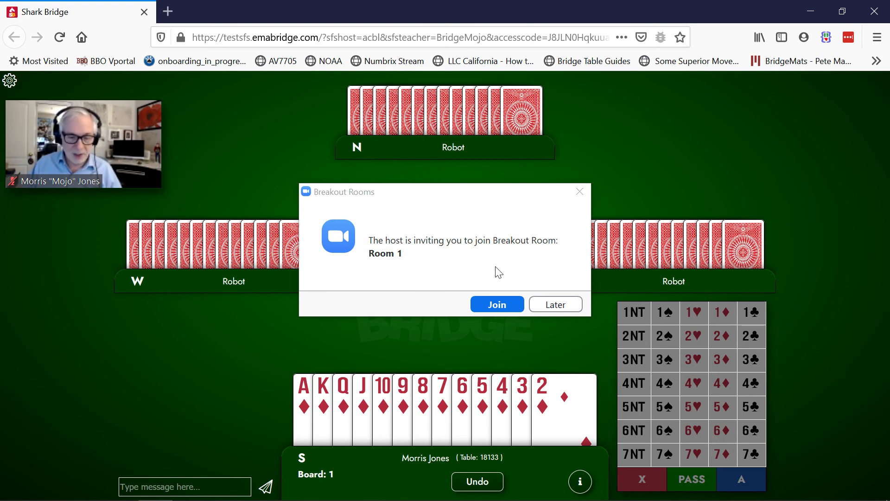
Accept the host's invitation and join Breakout Room 1.
left_click(504, 305)
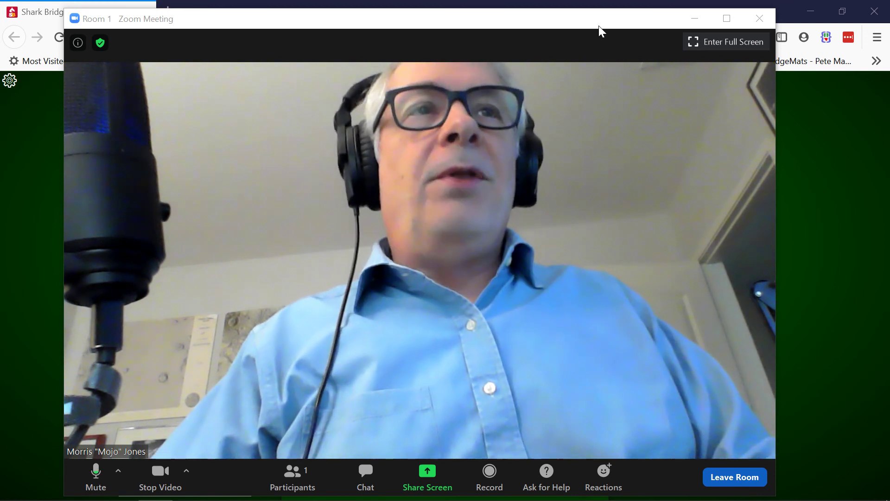
Toggle the Room 1 video full screen on and off, then minimize it to a floating window.
left_click_drag(585, 22, 578, 25)
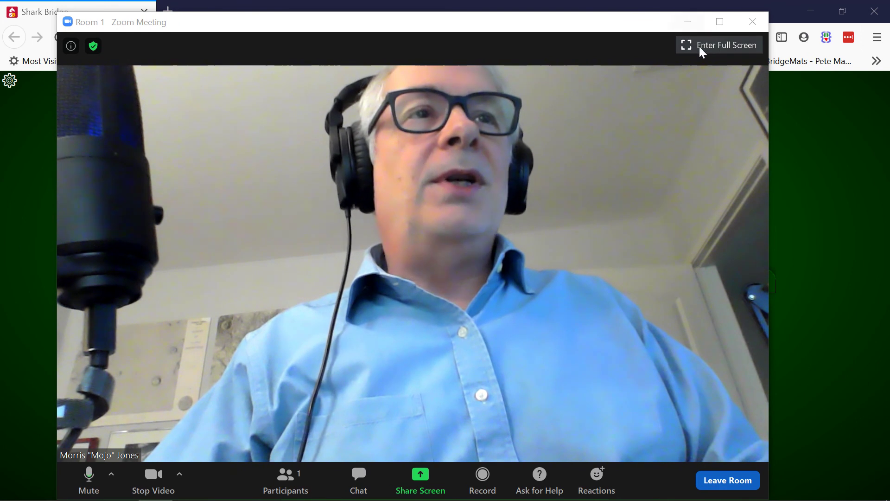
left_click(727, 43)
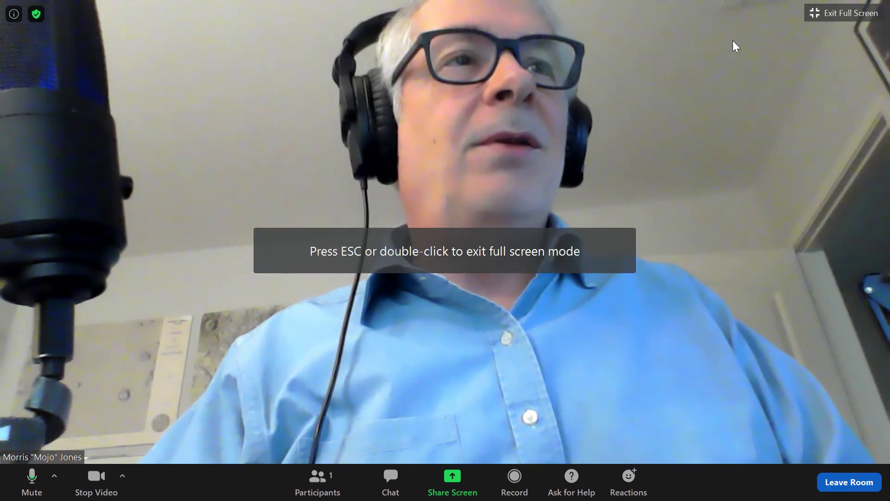
left_click(831, 11)
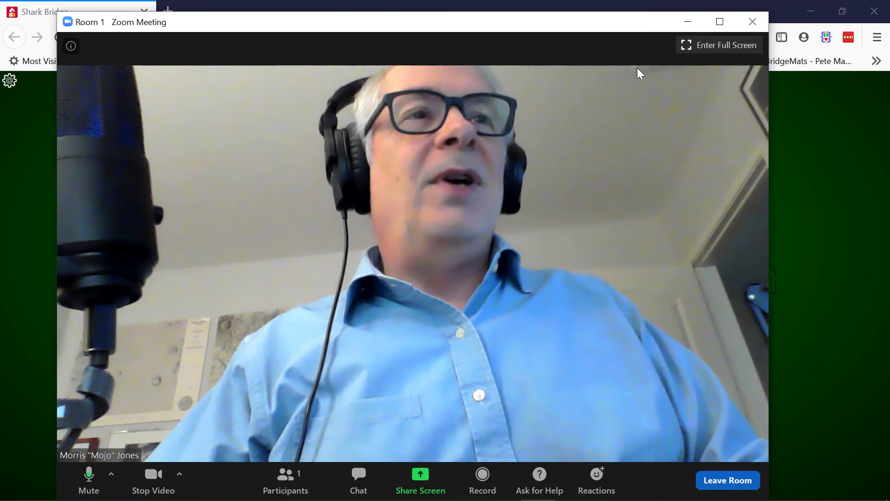
left_click(686, 19)
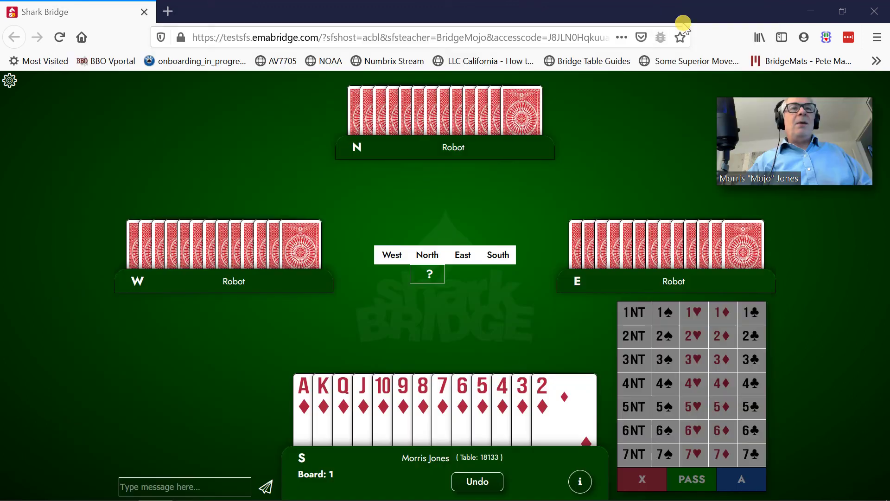
Move the floating video aside, close the breakout-rooms countdown notice, and expand the Room 1 meeting window.
left_click_drag(781, 111, 144, 116)
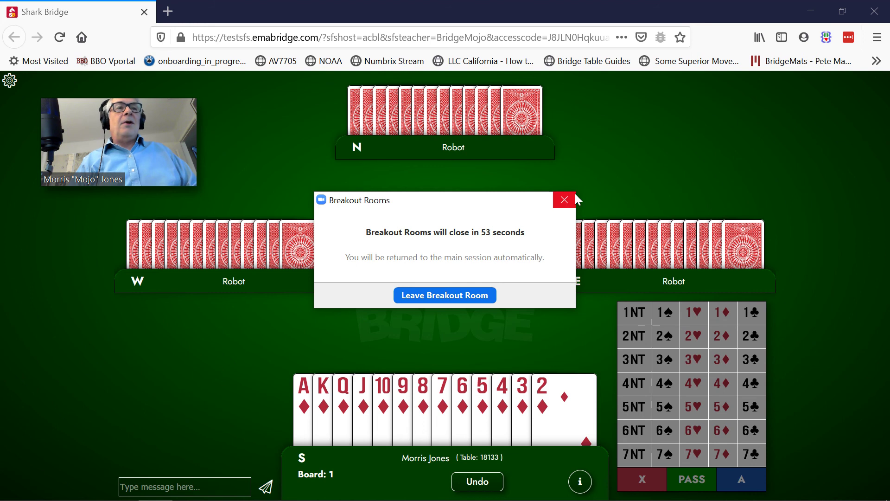
left_click(565, 200)
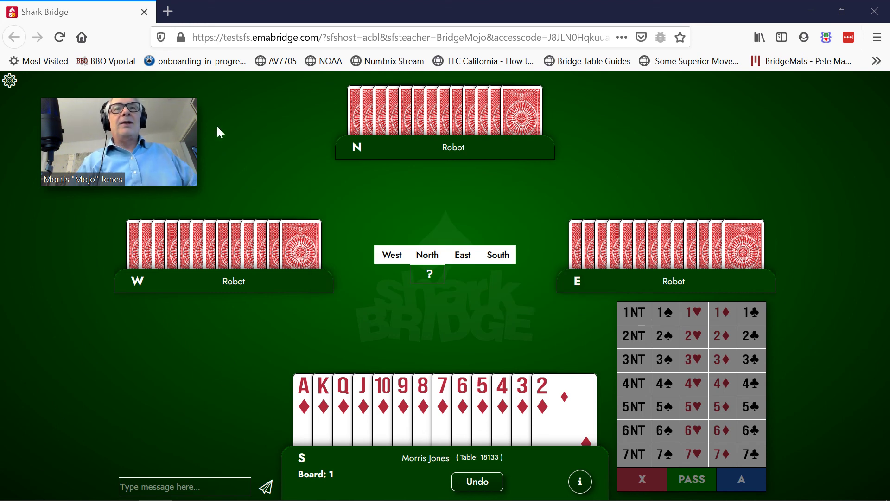
left_click(181, 174)
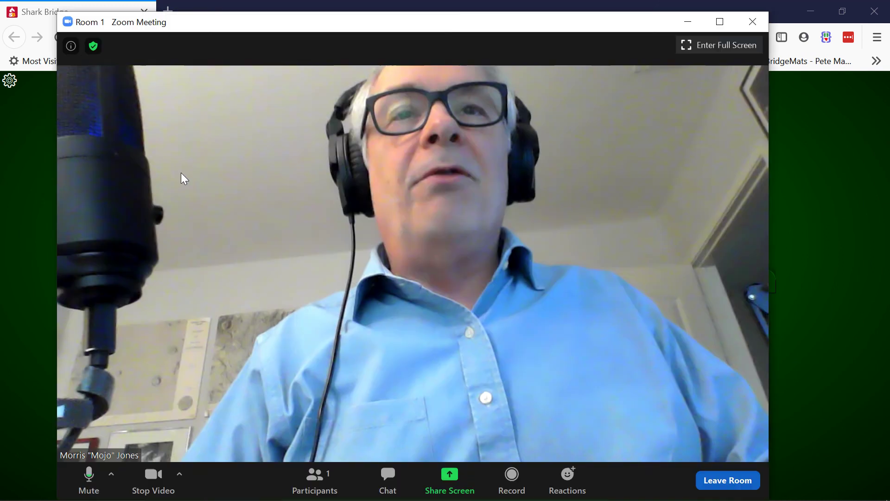
Restore the Zoom window and choose Leave Breakout Room to rejoin the main session.
left_click(688, 20)
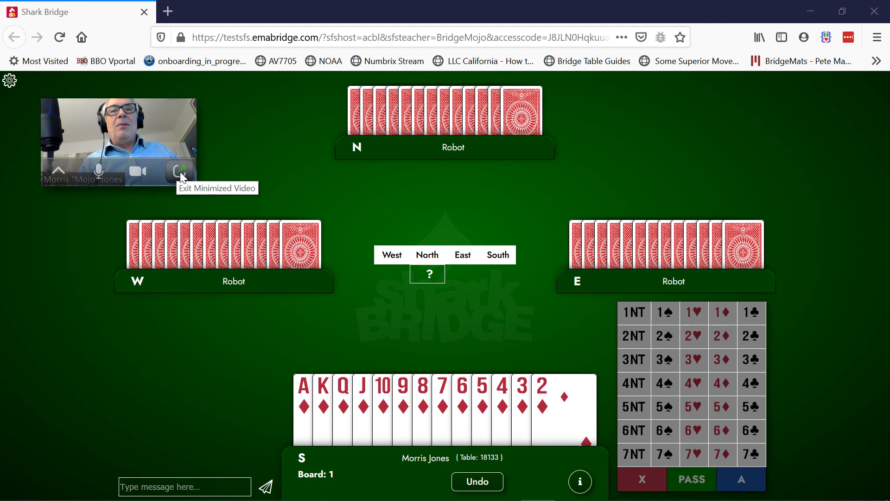
left_click(180, 174)
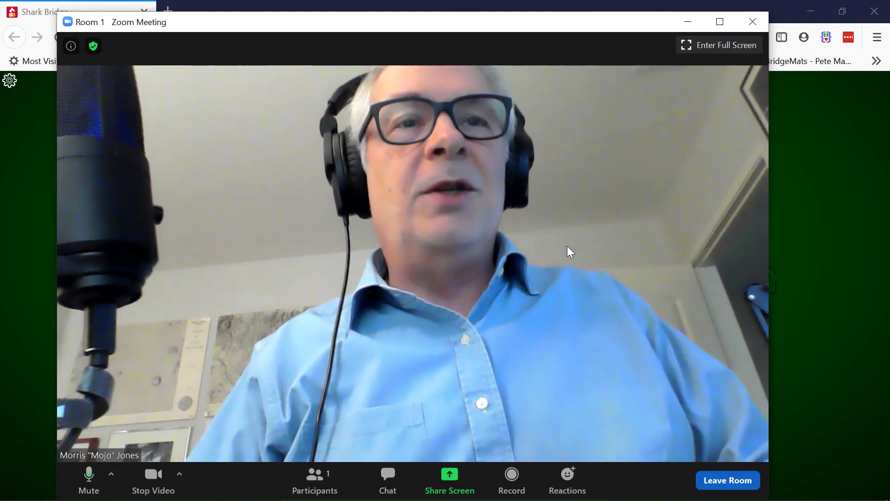
left_click(736, 480)
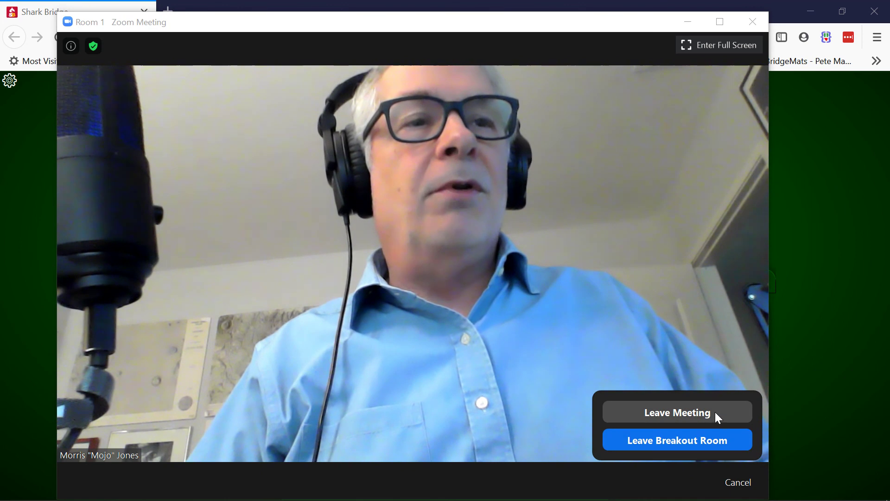
left_click(688, 440)
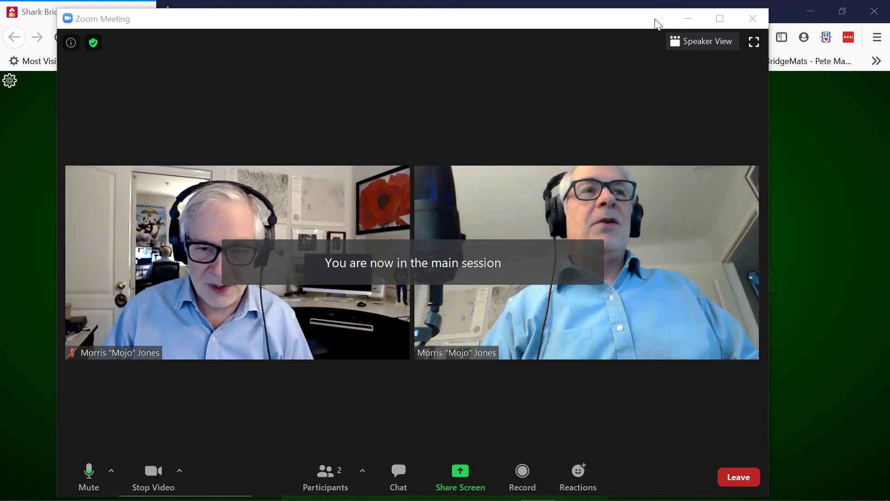
Show the main meeting in Gallery View, then minimize it to a floating video beside the bridge table.
left_click(694, 42)
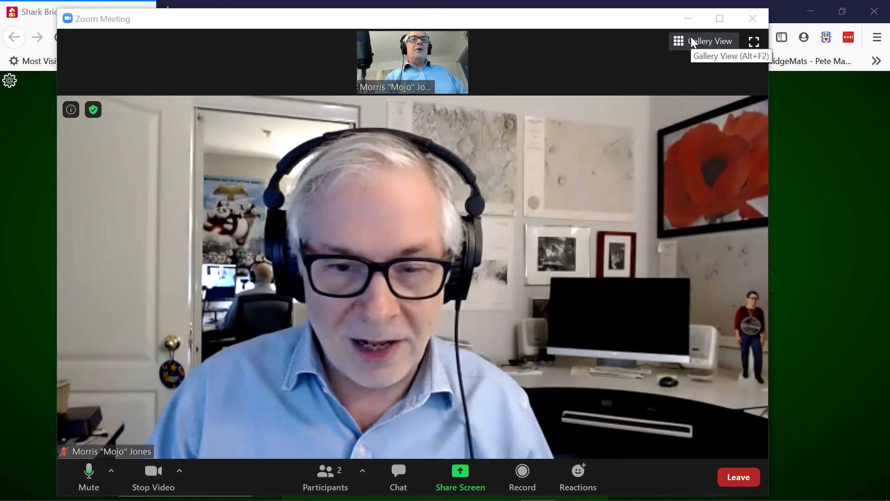
left_click(694, 42)
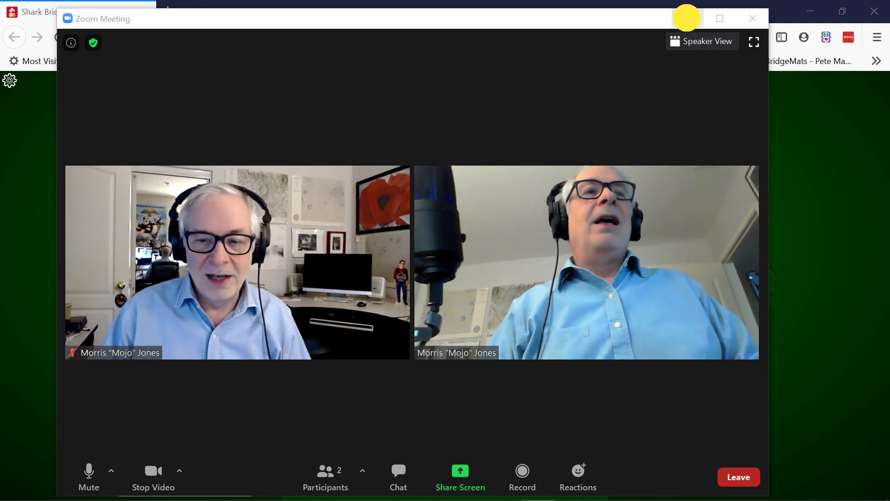
left_click(689, 22)
mouse_move(772, 116)
left_mouse_down()
mouse_move(103, 139)
mouse_move(671, 140)
mouse_move(782, 114)
left_mouse_up()
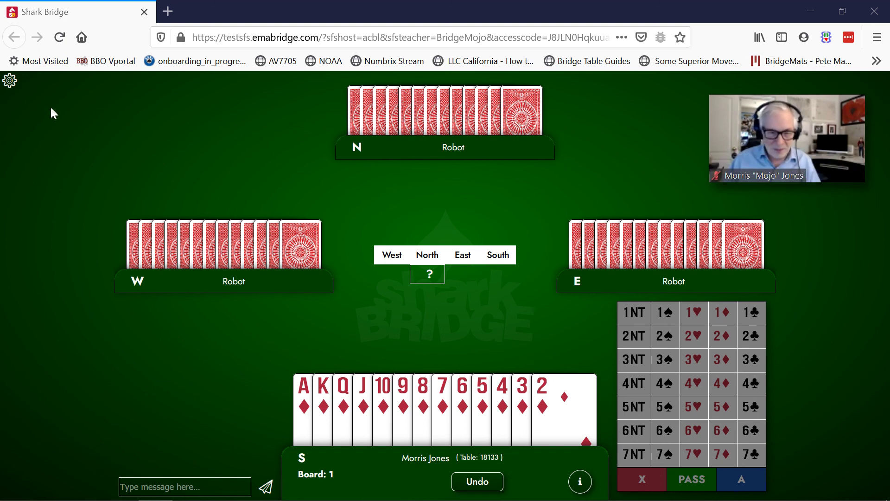
Log out of the classroom table with Yes, Logout, then restore down and narrow the browser window.
left_click(9, 77)
left_click_drag(764, 110, 589, 130)
left_click(786, 113)
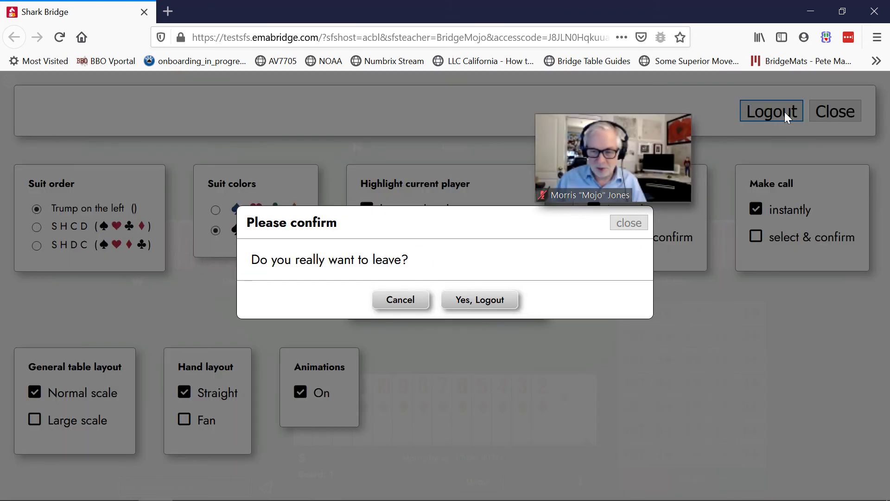
left_click(473, 305)
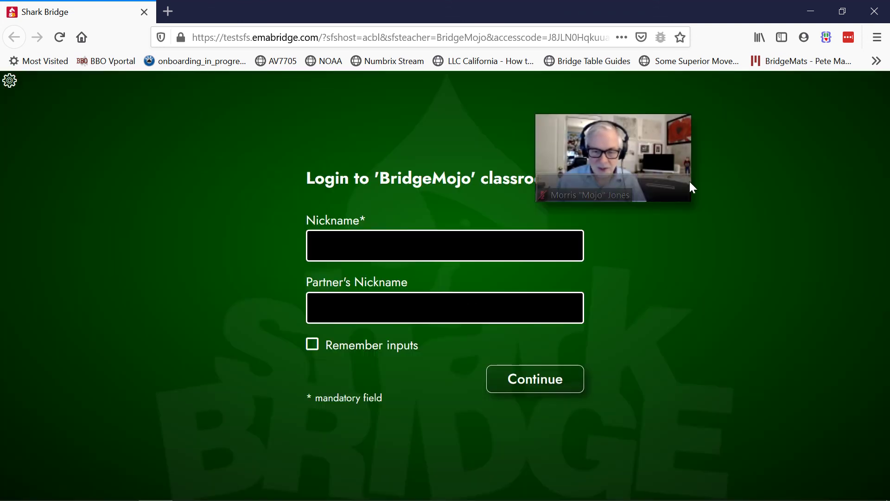
left_click(842, 11)
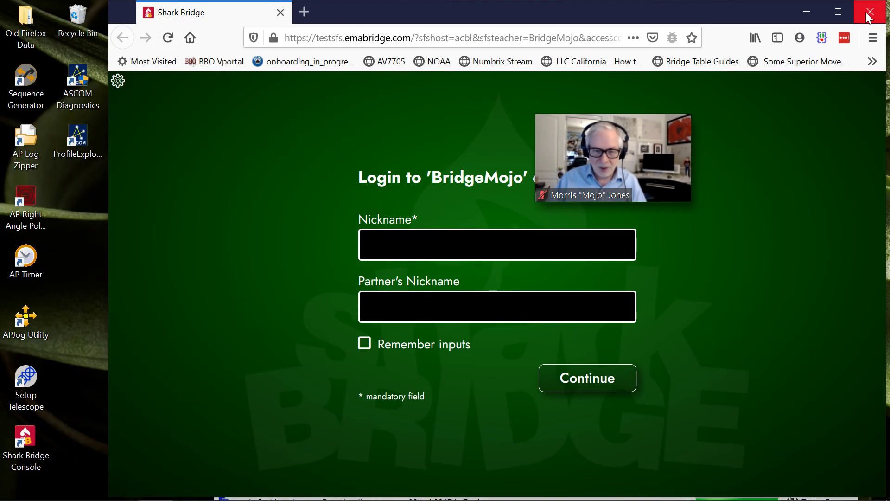
left_click_drag(107, 195, 192, 197)
Expand the minimized main meeting to its full window and bring up the Leave Meeting prompt.
left_click_drag(604, 125, 121, 65)
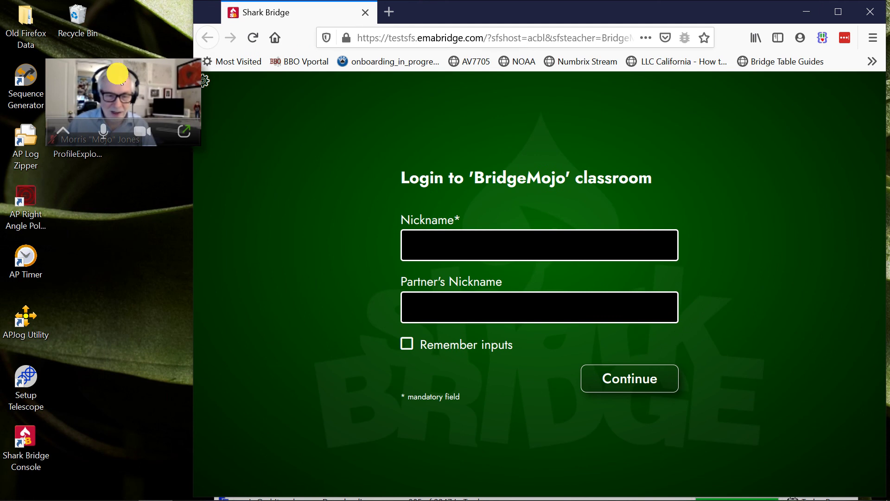
left_click(189, 129)
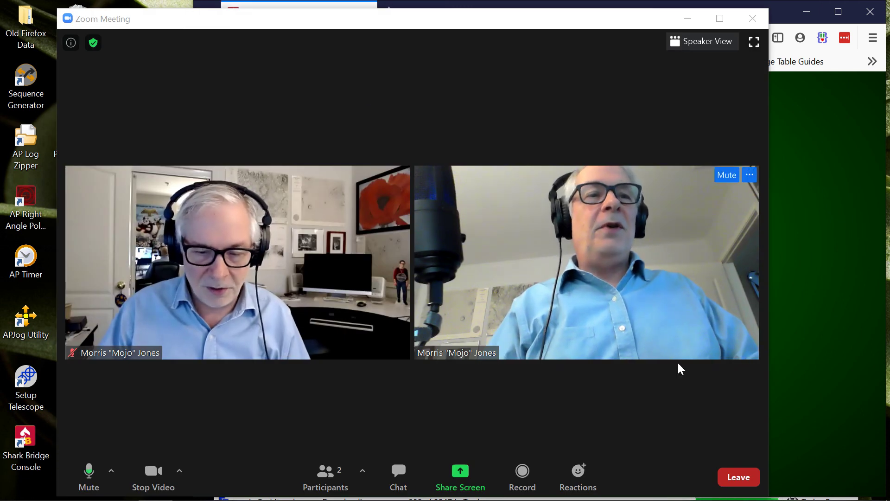
left_click(738, 476)
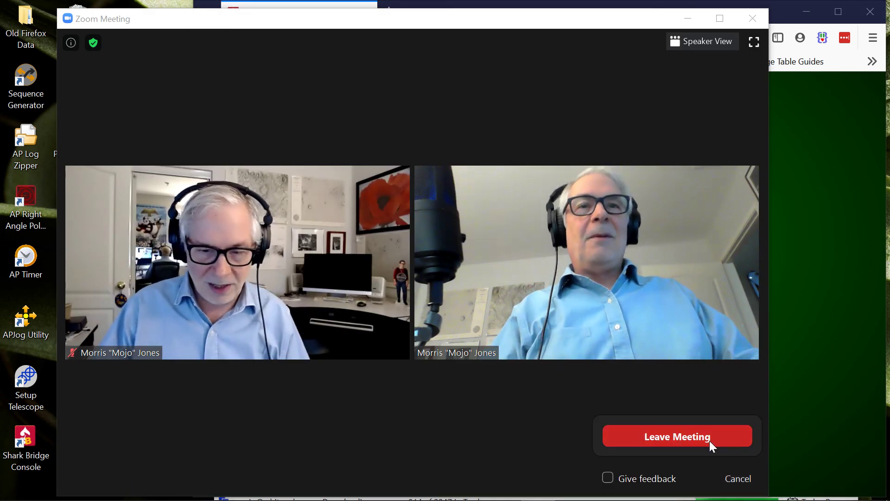